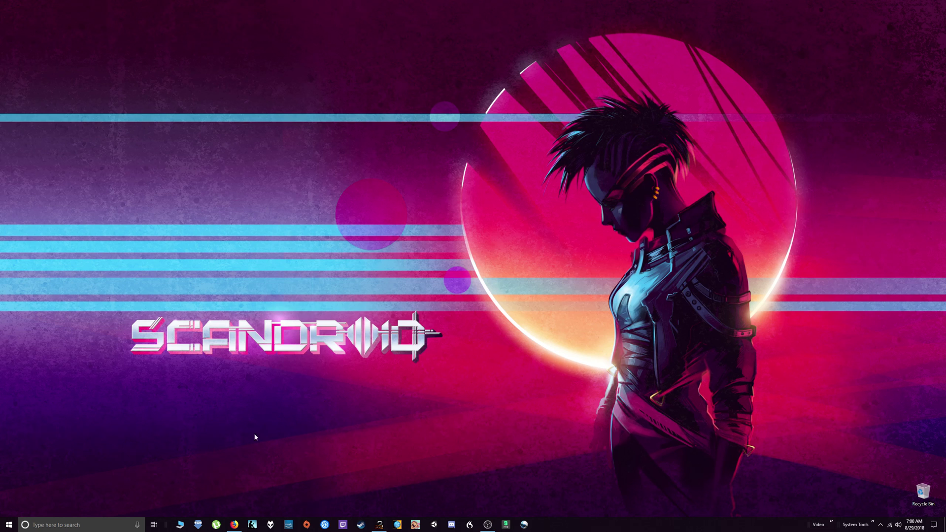
# Switch to Firefox, view the ZDL 3.2.2.3 page on GameBanana and the ZDoom downloads page, and minimize the browser.
pyautogui.click(232, 527)
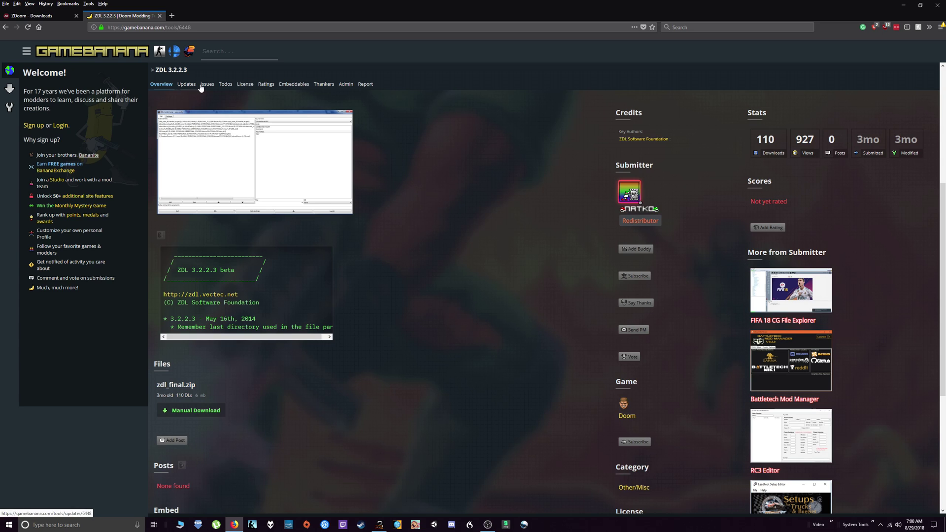
pyautogui.click(185, 414)
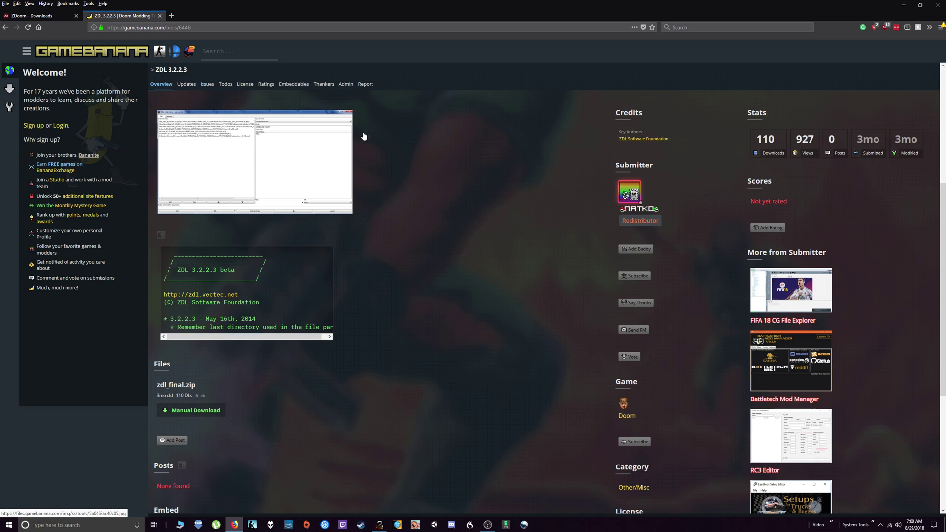
pyautogui.moveTo(130, 43)
pyautogui.click(48, 18)
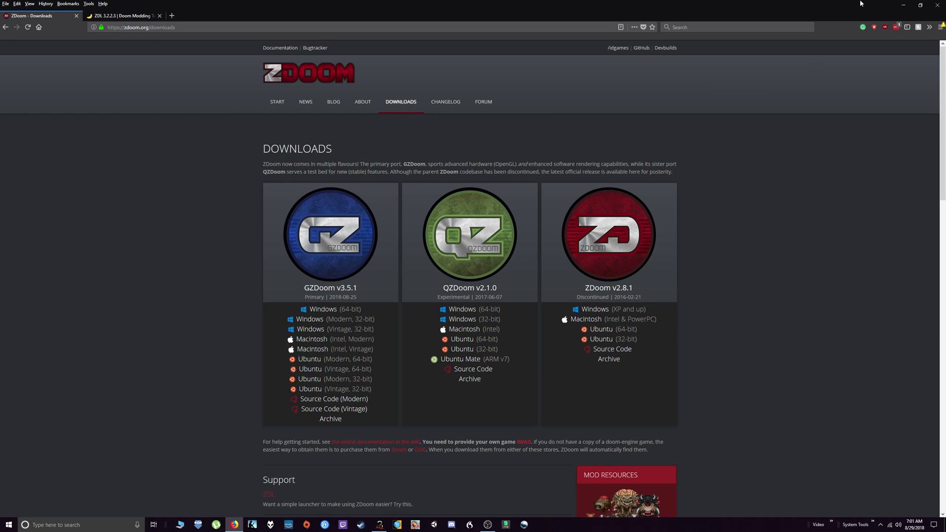
pyautogui.click(902, 6)
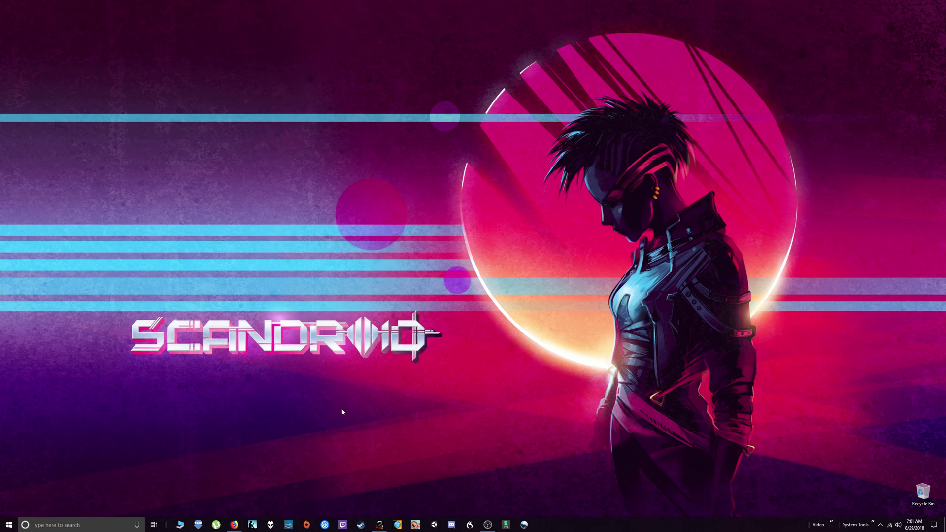
# Switch to ZDL and examine its source port and IWAD settings, including the forms for adding an IWAD and a source port.
pyautogui.click(379, 524)
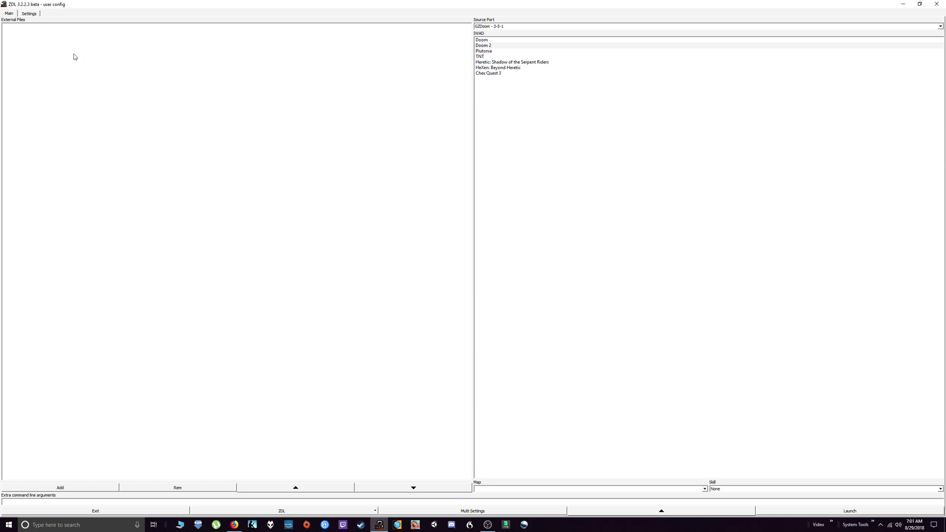
pyautogui.click(29, 14)
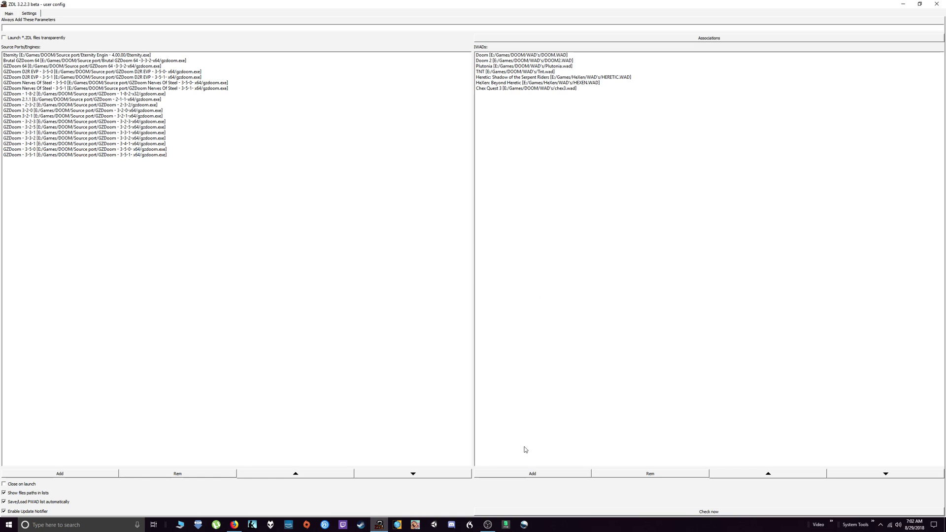
pyautogui.click(536, 475)
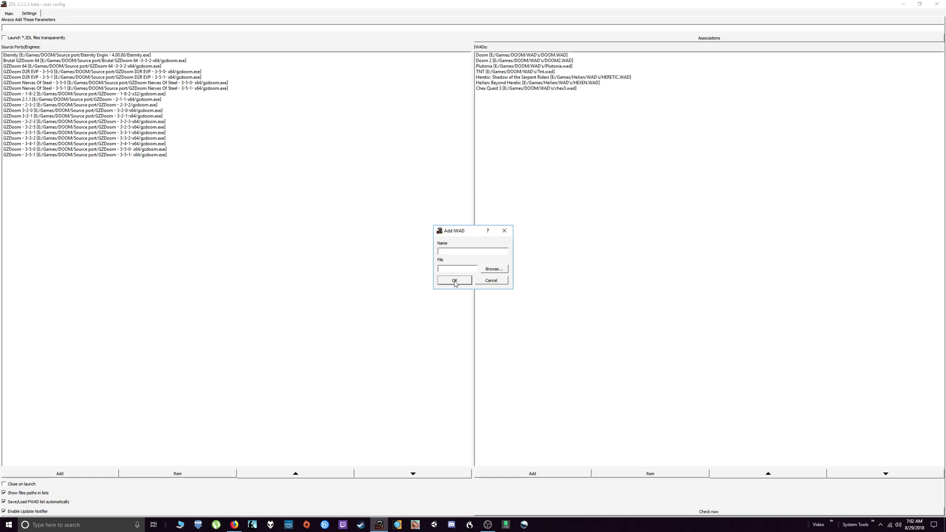
pyautogui.click(491, 280)
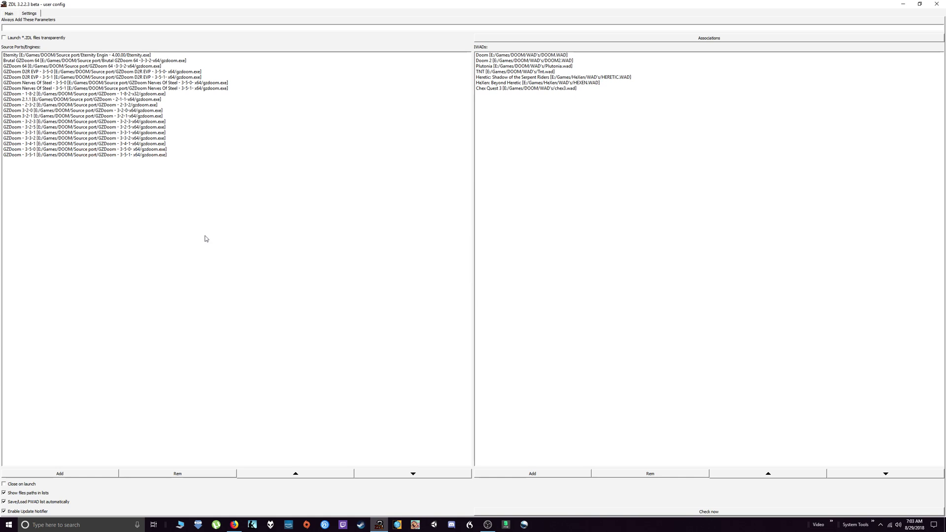
pyautogui.click(63, 472)
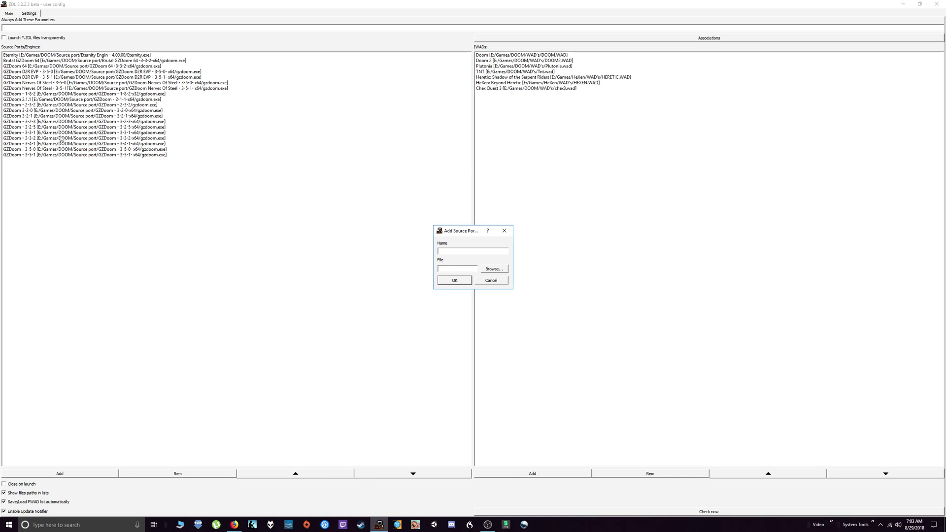
pyautogui.click(491, 281)
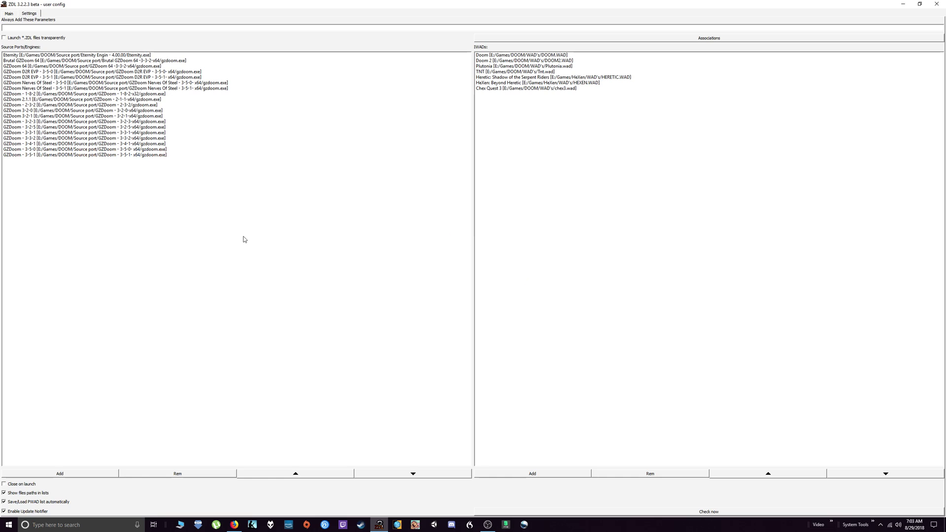
pyautogui.click(10, 14)
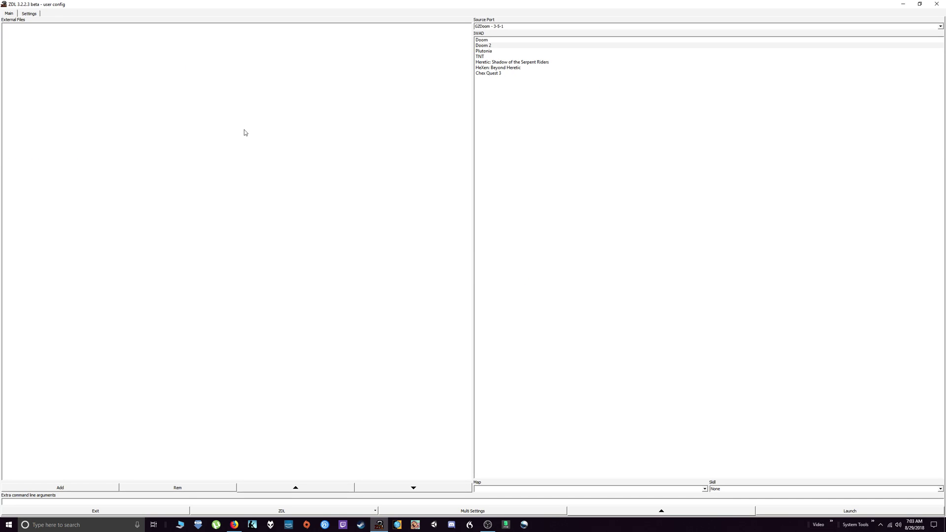
# Look through the source ports available for launching the game, keeping the current selection.
pyautogui.click(508, 28)
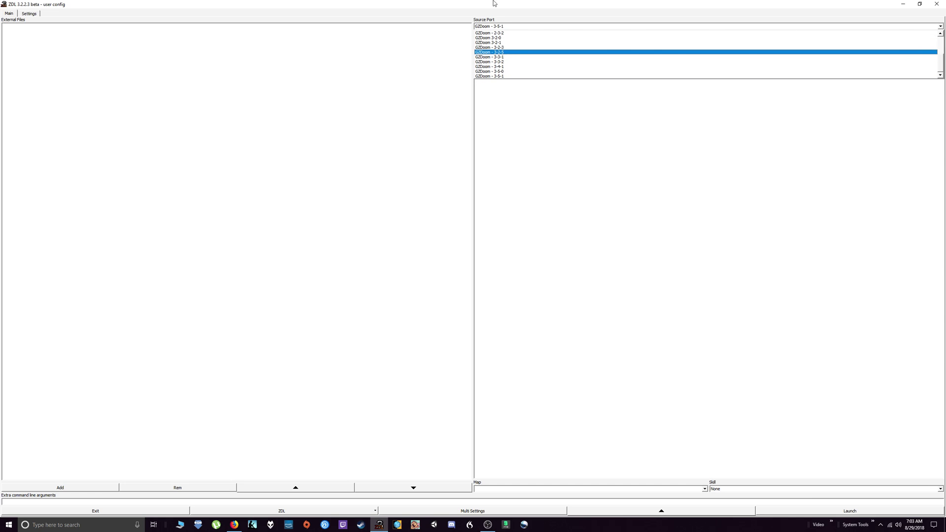
pyautogui.click(516, 136)
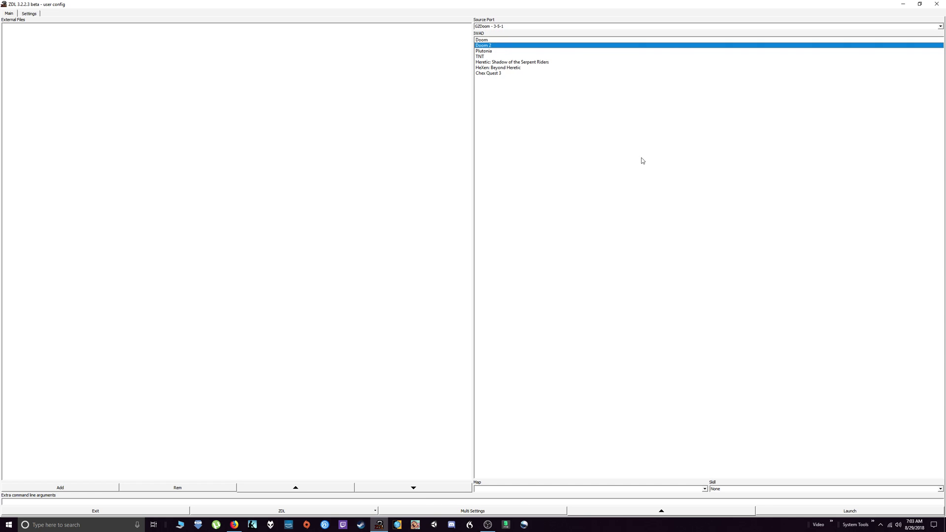
pyautogui.click(505, 28)
pyautogui.click(524, 192)
# Add the level file UACPrisonLab666 from the DOOM folder's Levels/Unsorted subfolder to the external files.
pyautogui.click(62, 487)
pyautogui.click(137, 17)
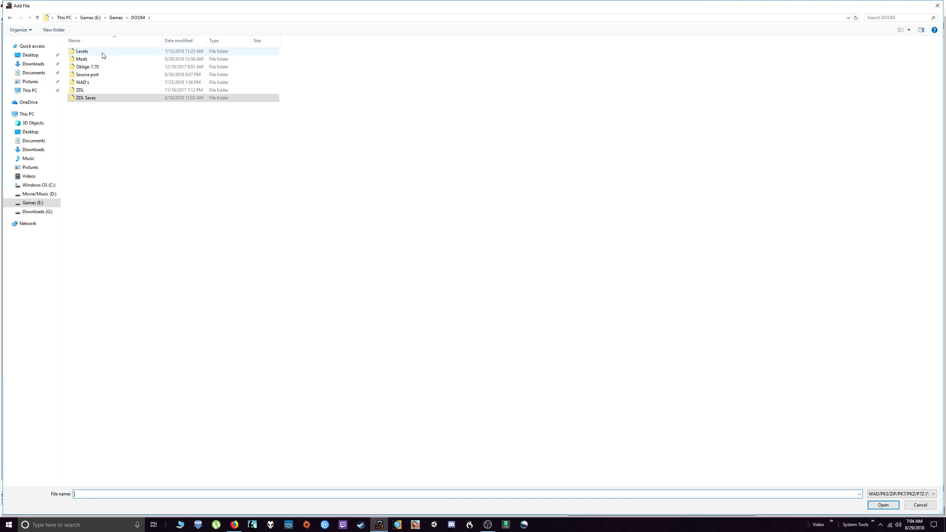
pyautogui.doubleClick(103, 54)
pyautogui.doubleClick(85, 91)
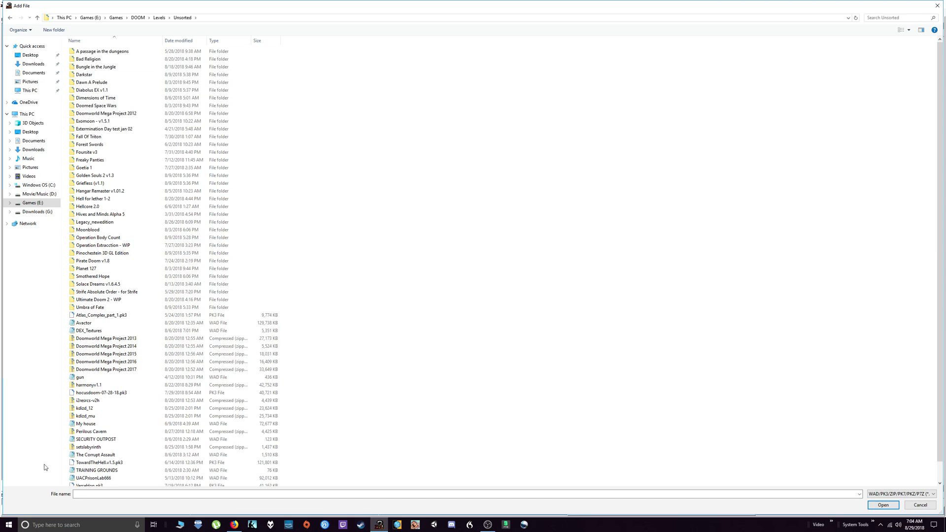
pyautogui.click(79, 478)
pyautogui.click(874, 507)
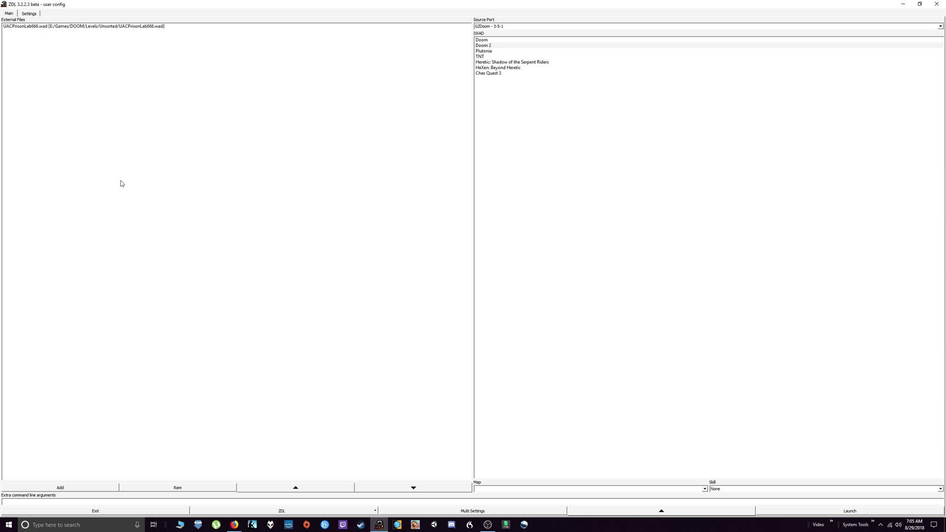
# Load the saved configuration SID.zdl from the ZDL Saves folder inside the DOOM folder.
pyautogui.click(277, 513)
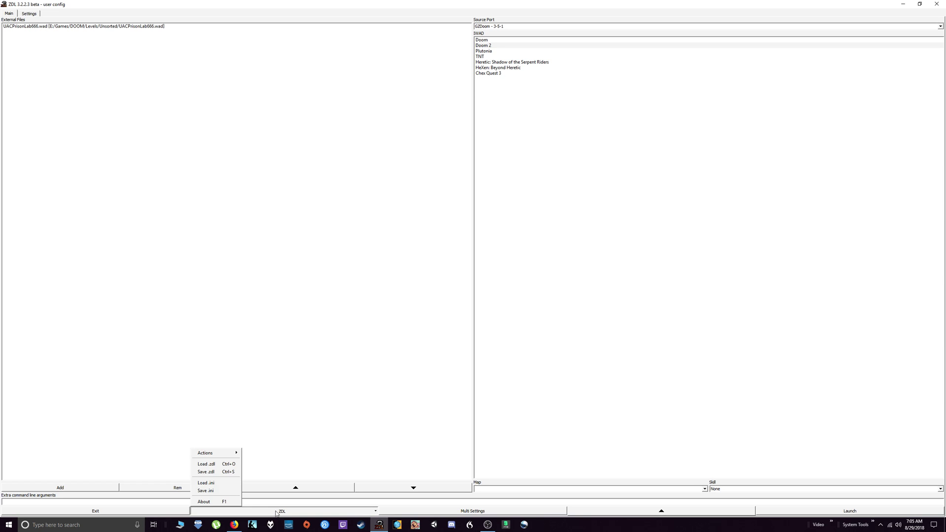
pyautogui.click(202, 464)
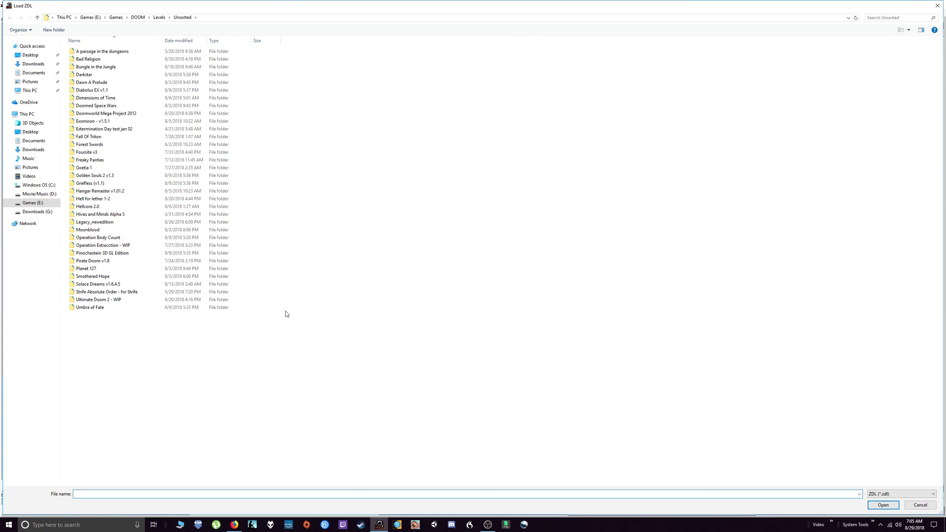
pyautogui.click(138, 17)
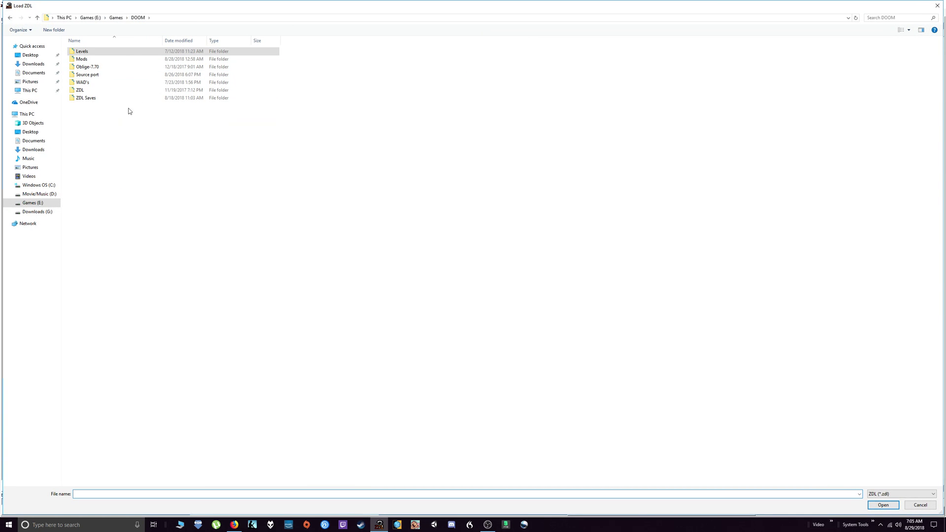
pyautogui.doubleClick(95, 98)
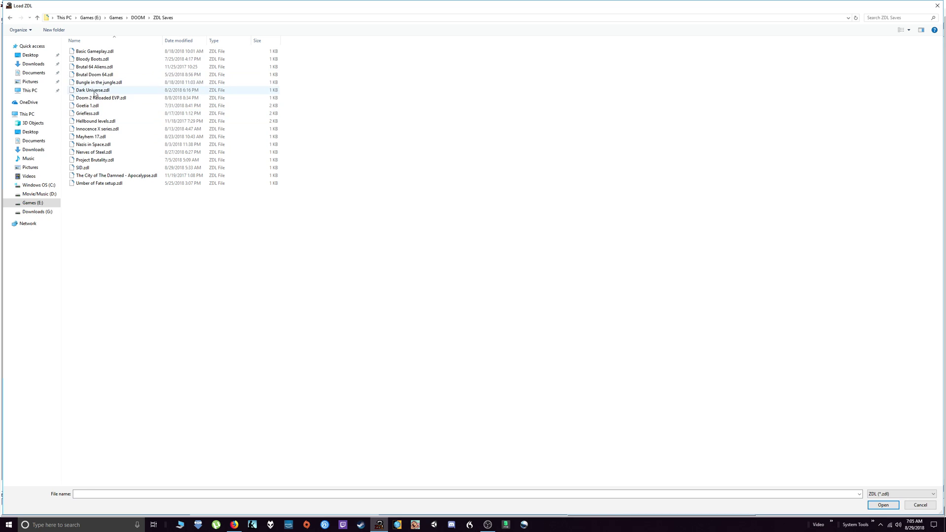
pyautogui.click(83, 167)
pyautogui.click(877, 503)
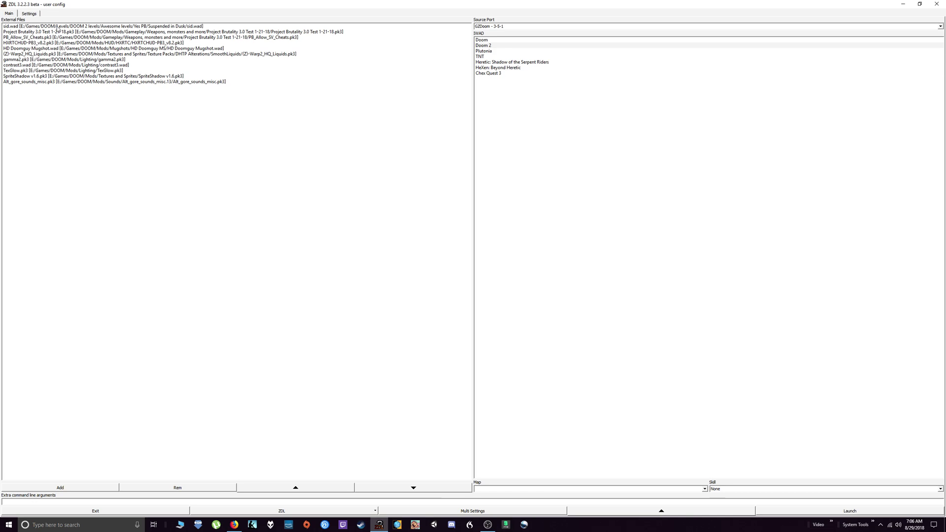
# Examine the load order of the external files, from the sid.wad level through the gameplay, HUD, mugshot, texture and sound mods.
pyautogui.click(60, 28)
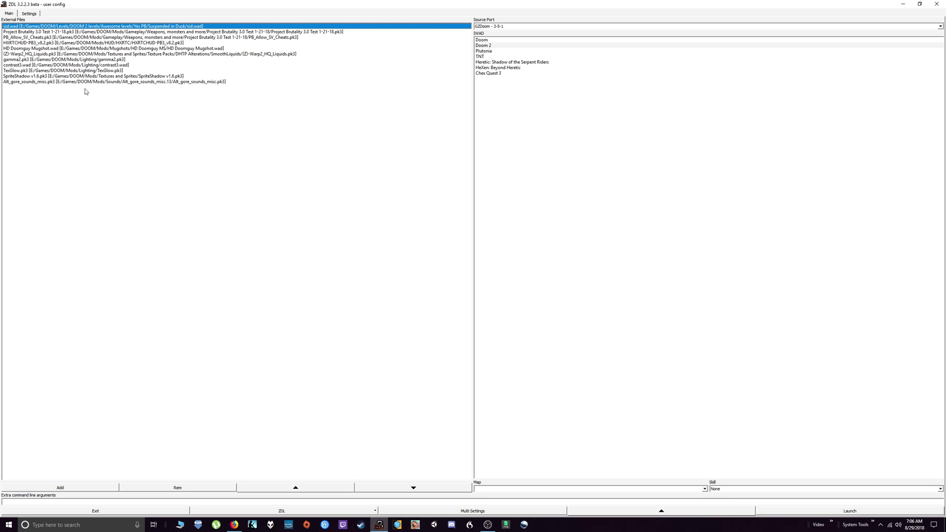
pyautogui.click(28, 32)
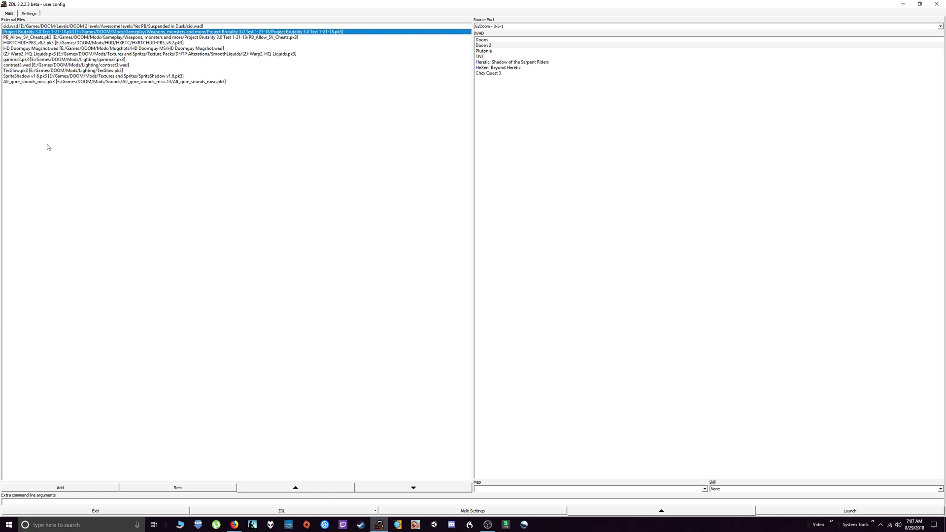
pyautogui.click(11, 38)
pyautogui.click(13, 44)
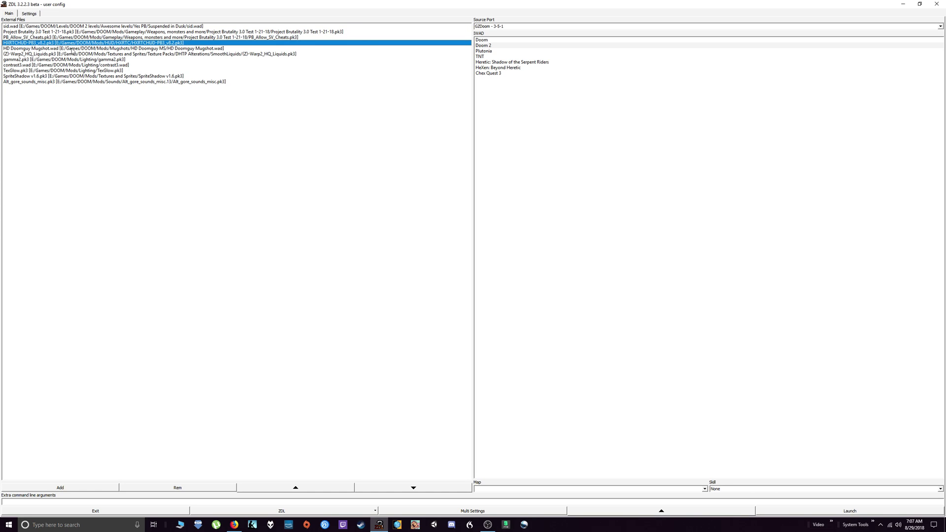
pyautogui.click(20, 49)
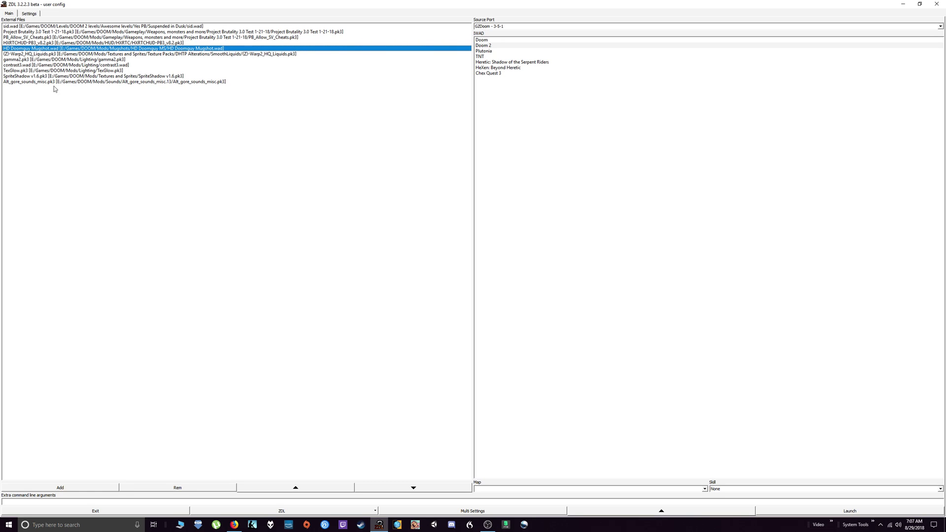
pyautogui.click(20, 54)
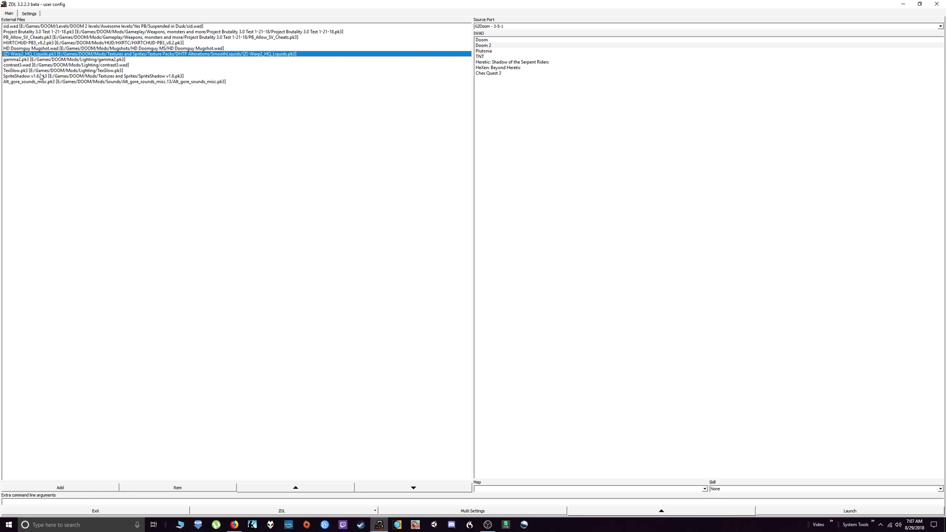
pyautogui.click(13, 83)
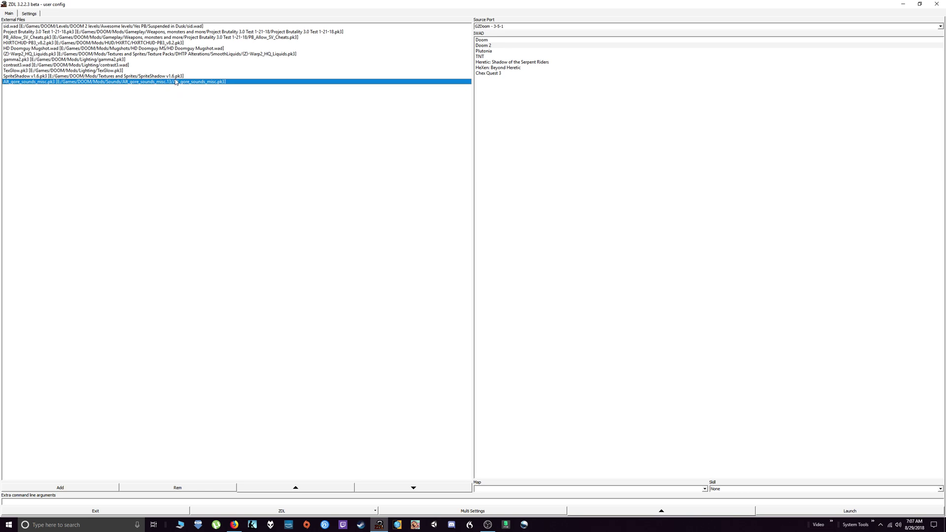
pyautogui.click(190, 190)
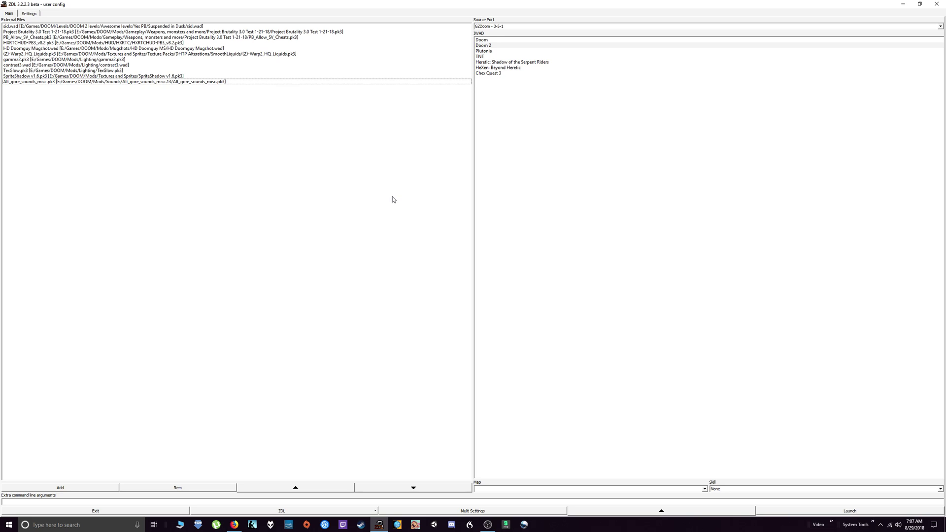
# Review the source port and IWAD settings again, along with the sid.wad entry and the ZDL load and save options.
pyautogui.click(30, 14)
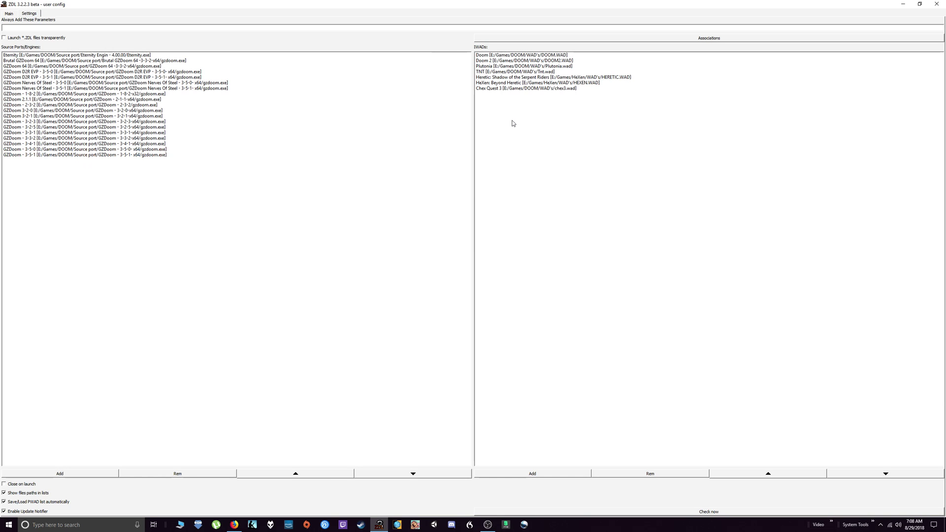
pyautogui.click(8, 14)
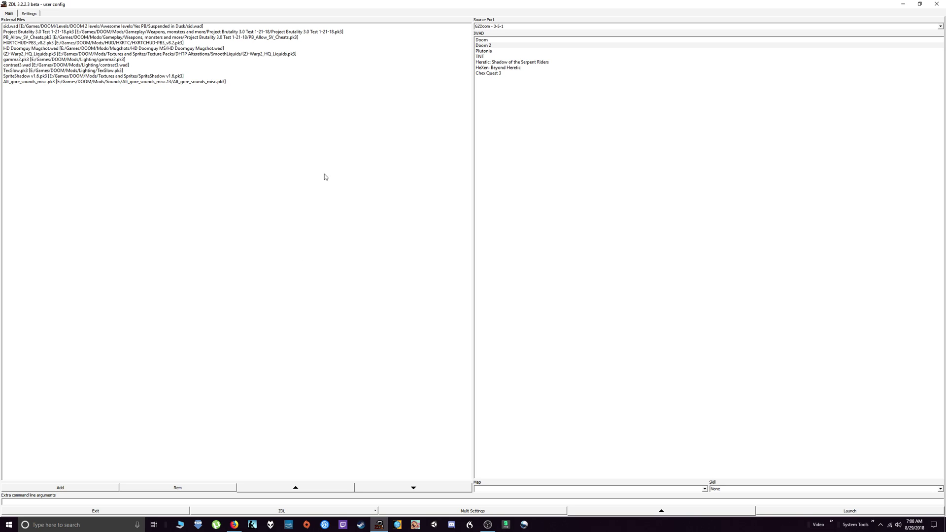
pyautogui.click(179, 27)
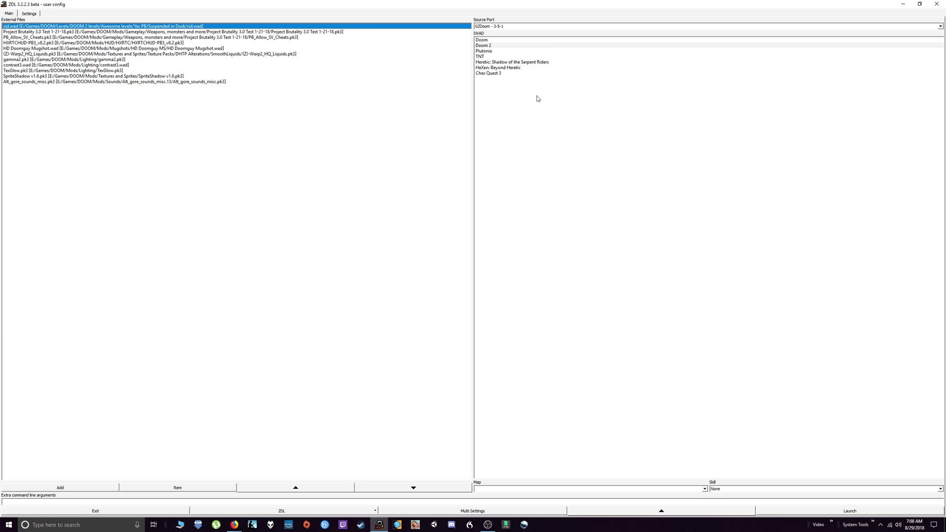
pyautogui.click(545, 85)
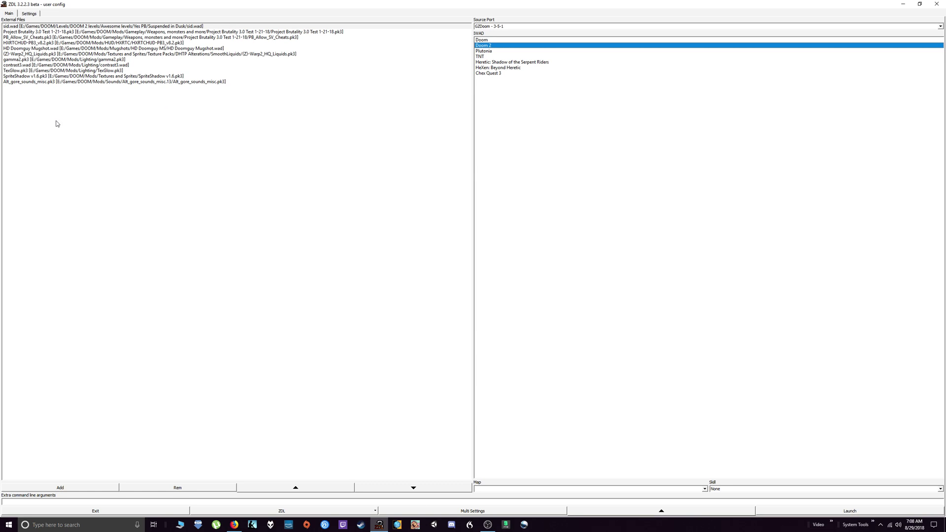
pyautogui.click(156, 177)
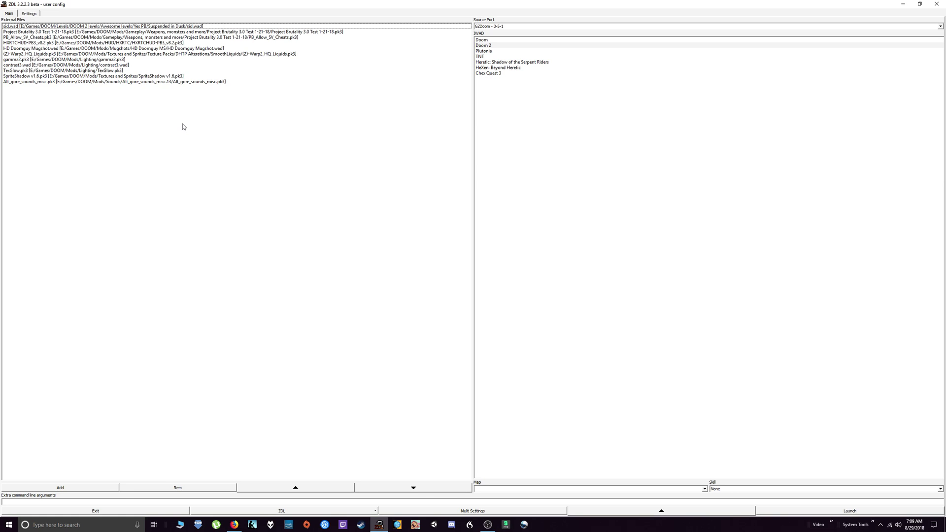
pyautogui.click(30, 13)
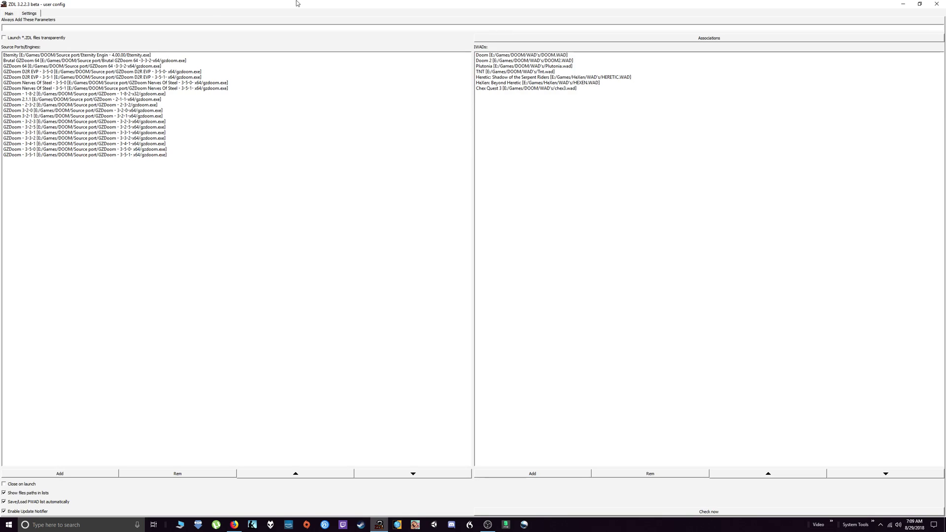
pyautogui.click(9, 14)
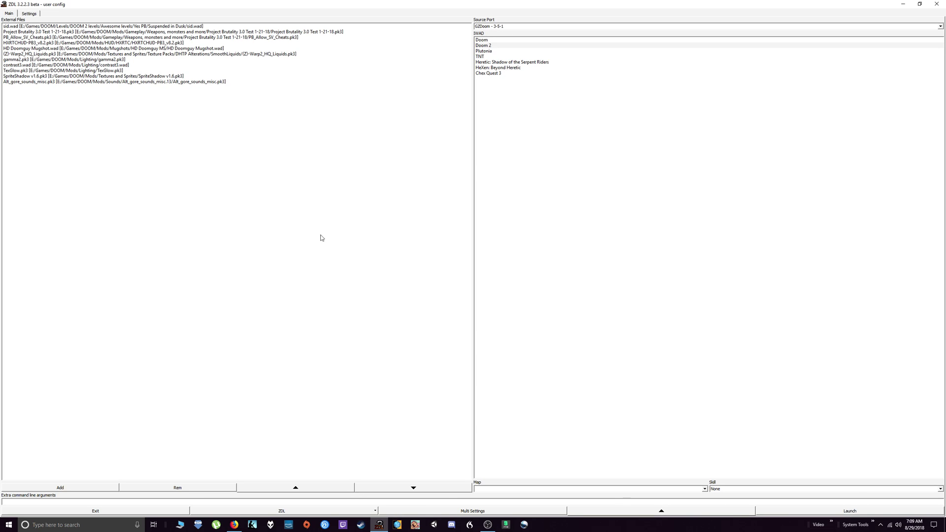
pyautogui.click(277, 512)
pyautogui.click(253, 120)
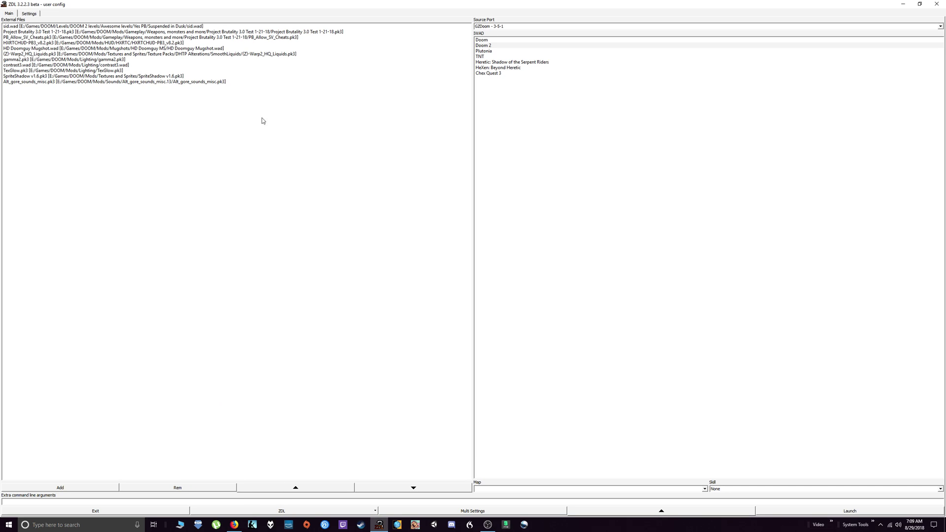